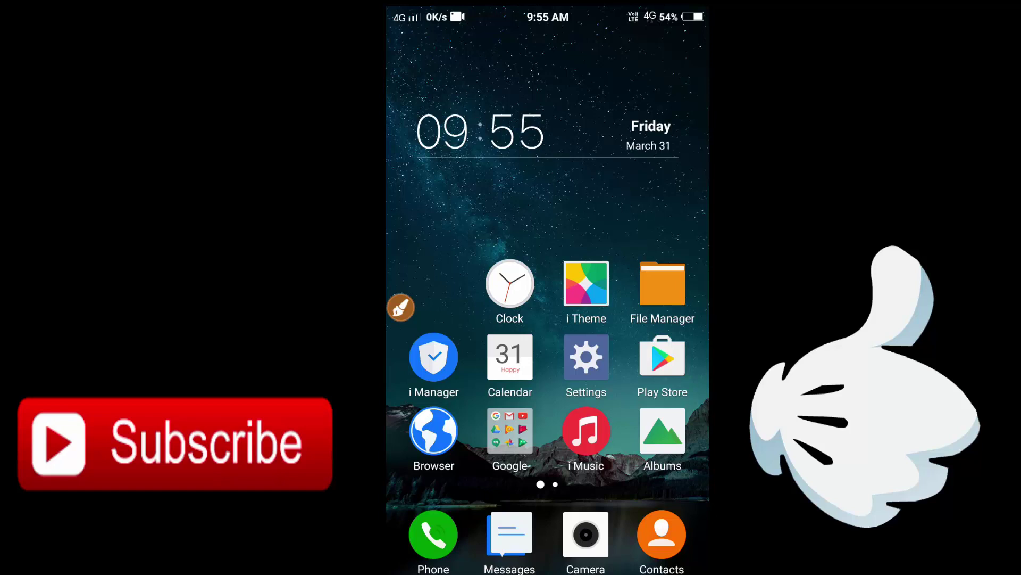
# Step: Launch Sketch Photo Maker from its Play Store listing and pick a gallery photo
pyautogui.click(663, 357)
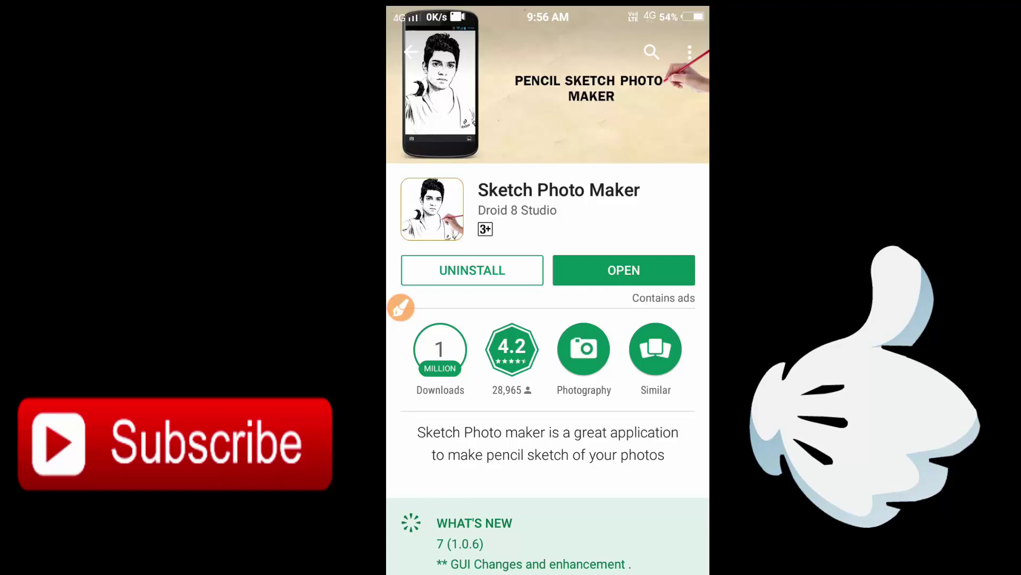
pyautogui.moveTo(528, 470); pyautogui.dragTo(611, 426)
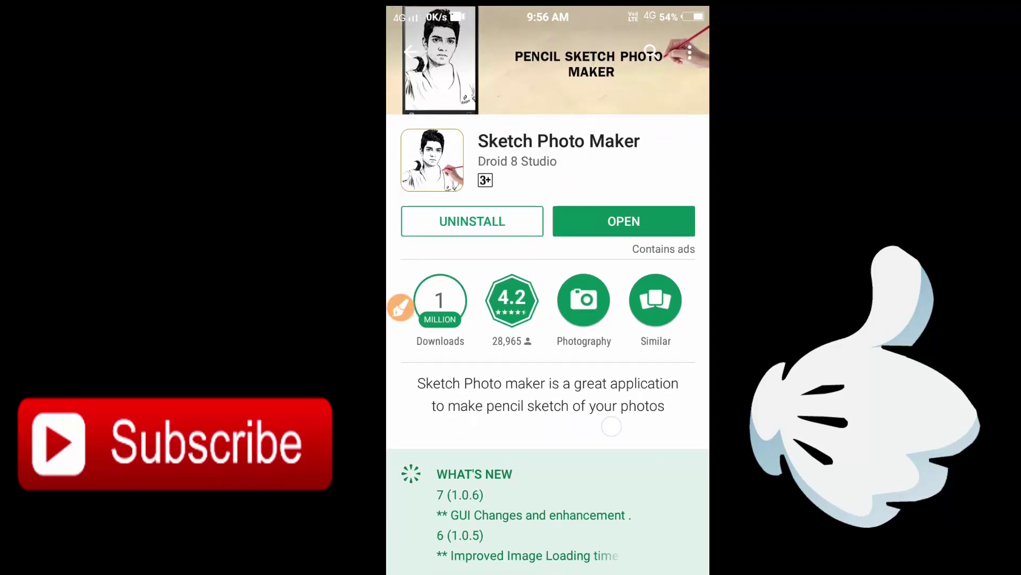
pyautogui.moveTo(541, 404); pyautogui.dragTo(530, 492)
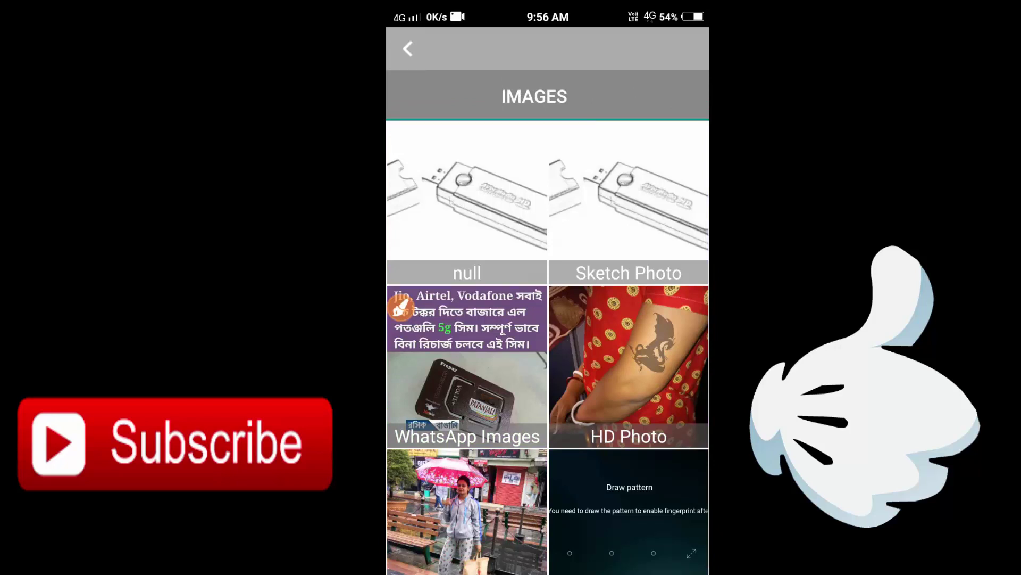
pyautogui.scroll(-5, 548, 351)
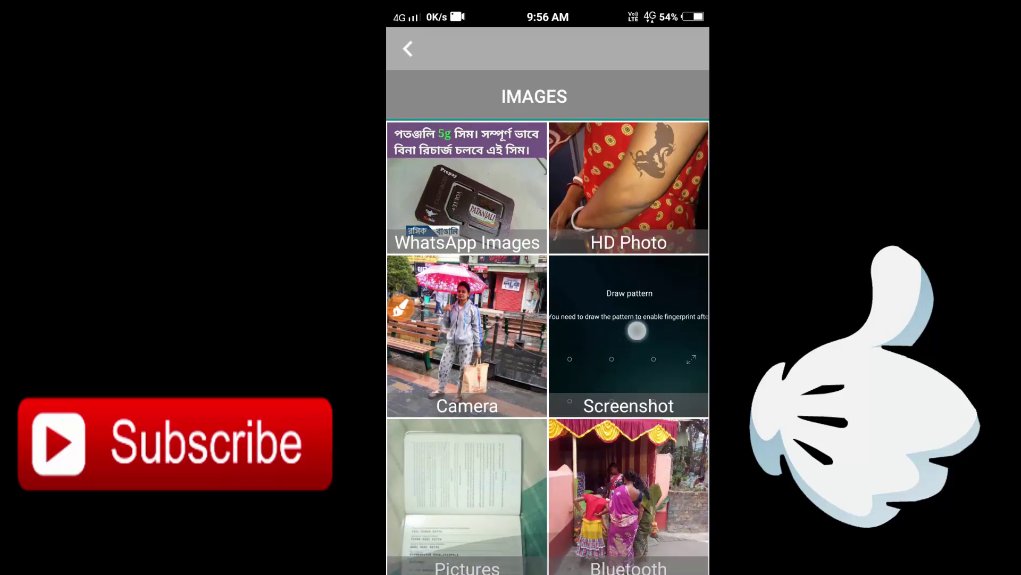
pyautogui.scroll(5, 548, 351)
# Step: Choose the USB tuner stick screenshot from the WhatsApp Images album
pyautogui.click(399, 306)
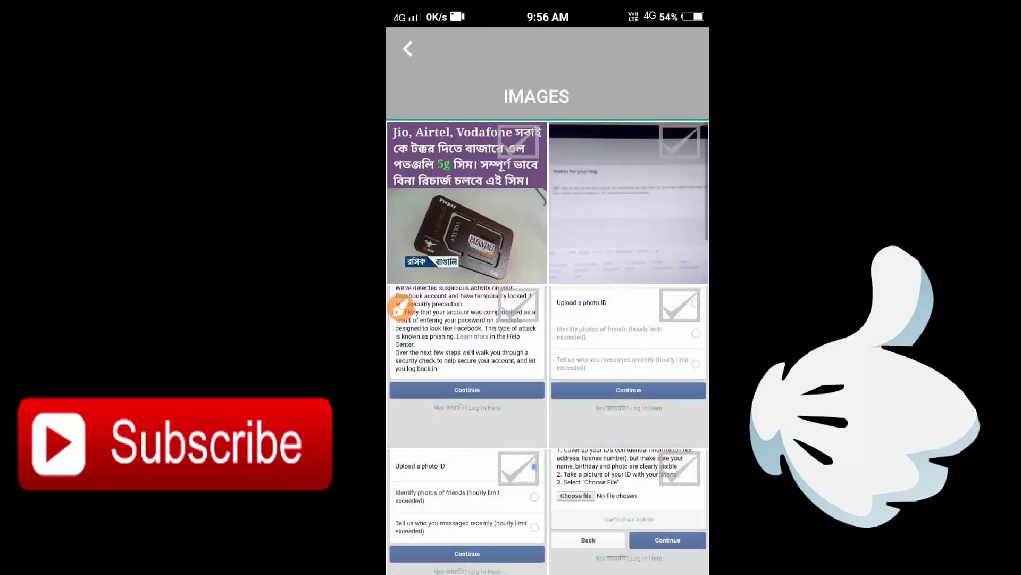
pyautogui.scroll(-10, 547, 351)
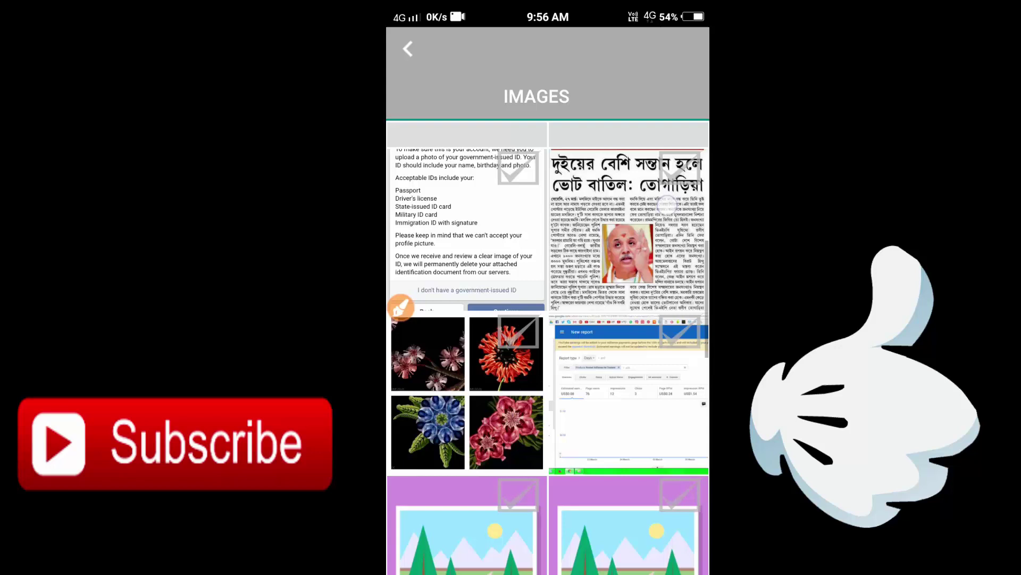
pyautogui.scroll(-3, 547, 352)
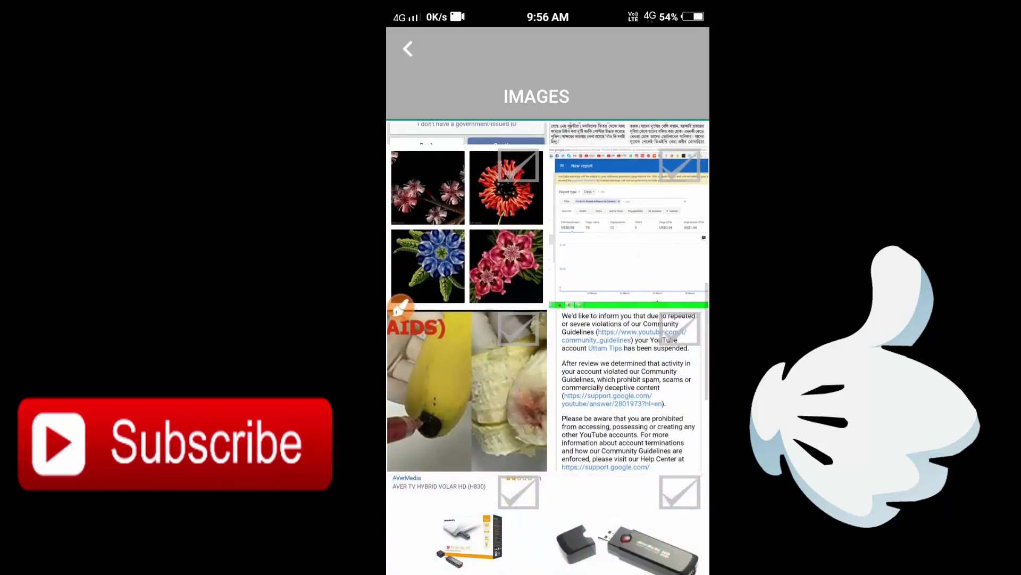
pyautogui.scroll(-3, 548, 351)
pyautogui.click(641, 417)
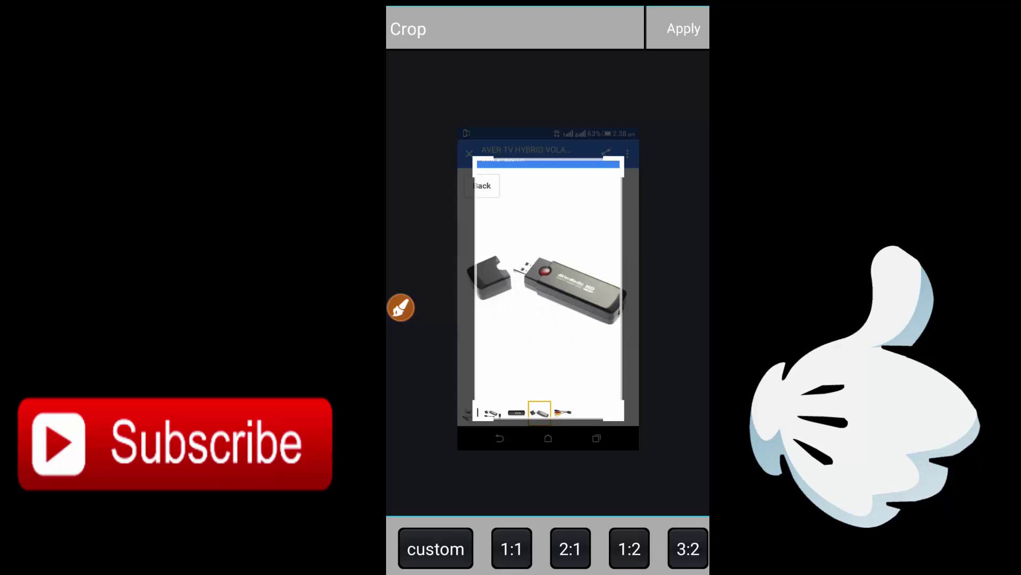
# Step: Crop the tuner stick photo to a 3:2 frame and apply the crop
pyautogui.click(679, 546)
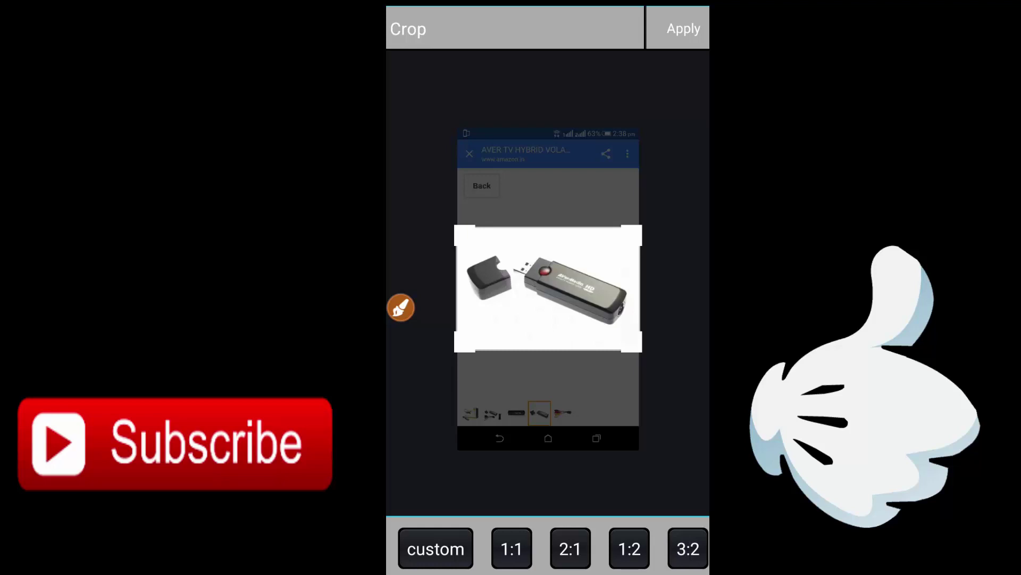
pyautogui.click(614, 45)
pyautogui.click(401, 308)
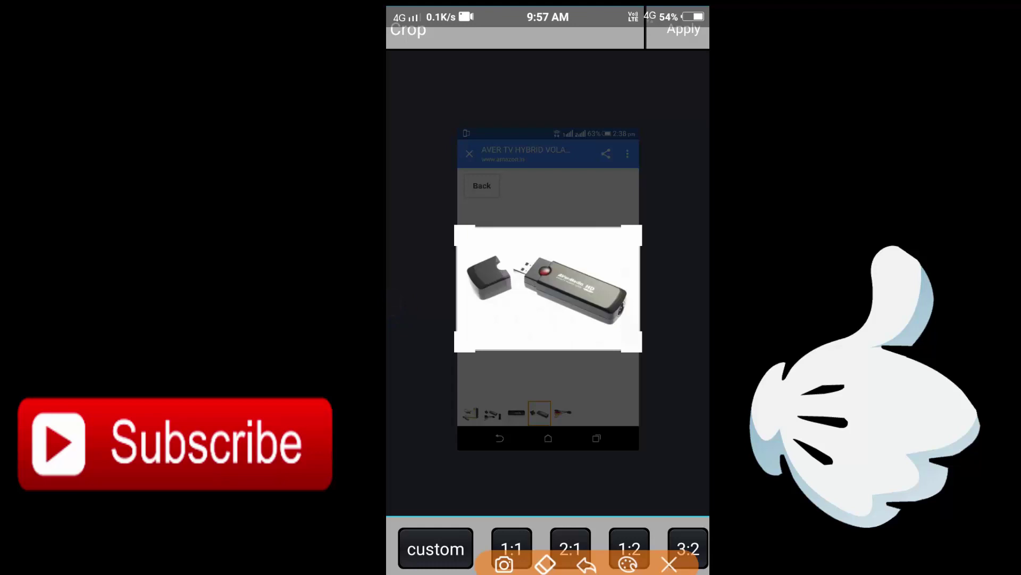
pyautogui.moveTo(633, 11)
pyautogui.mouseDown()
pyautogui.moveTo(613, 69)
pyautogui.moveTo(709, 97)
pyautogui.mouseUp()
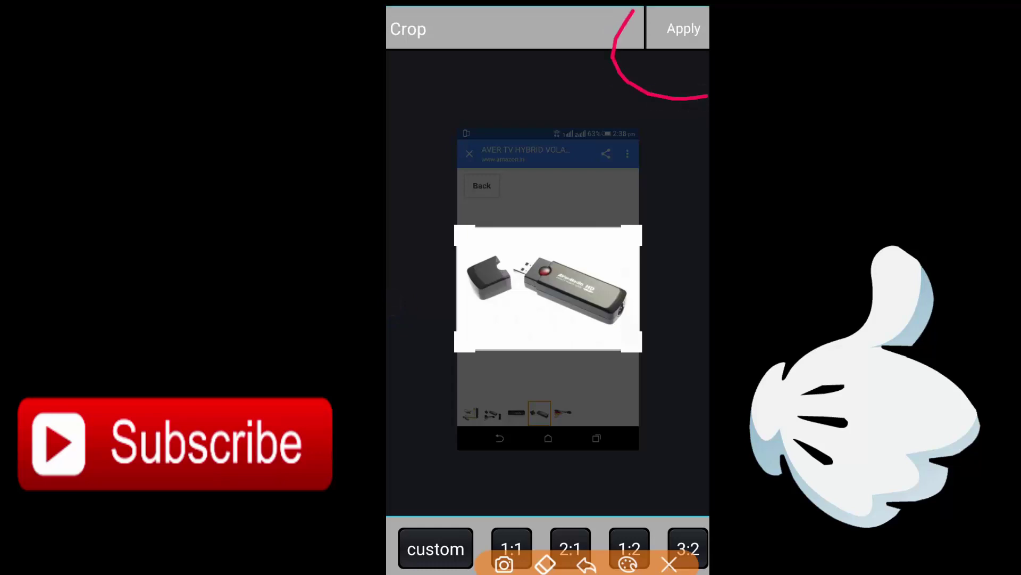
pyautogui.click(668, 564)
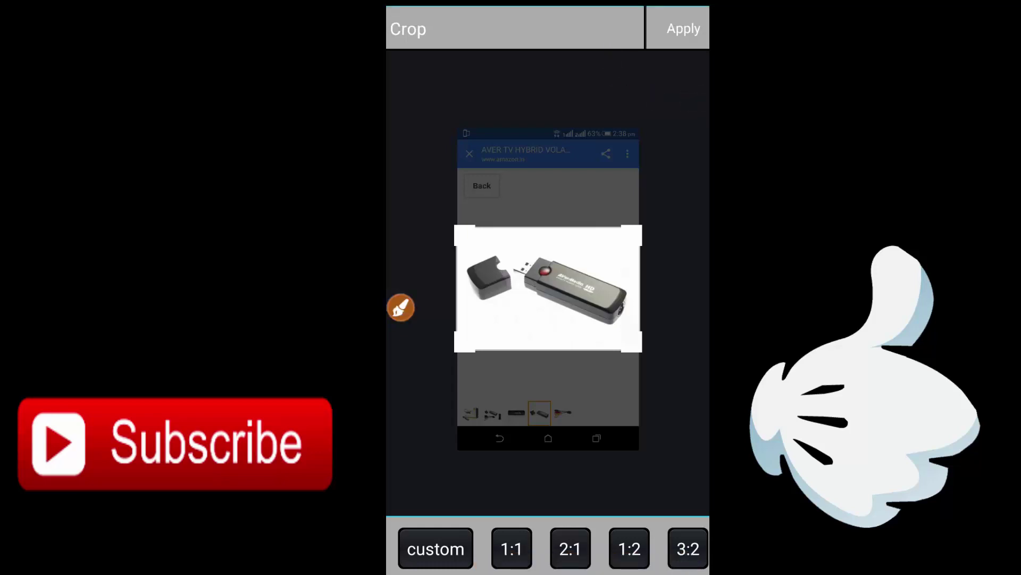
pyautogui.click(684, 29)
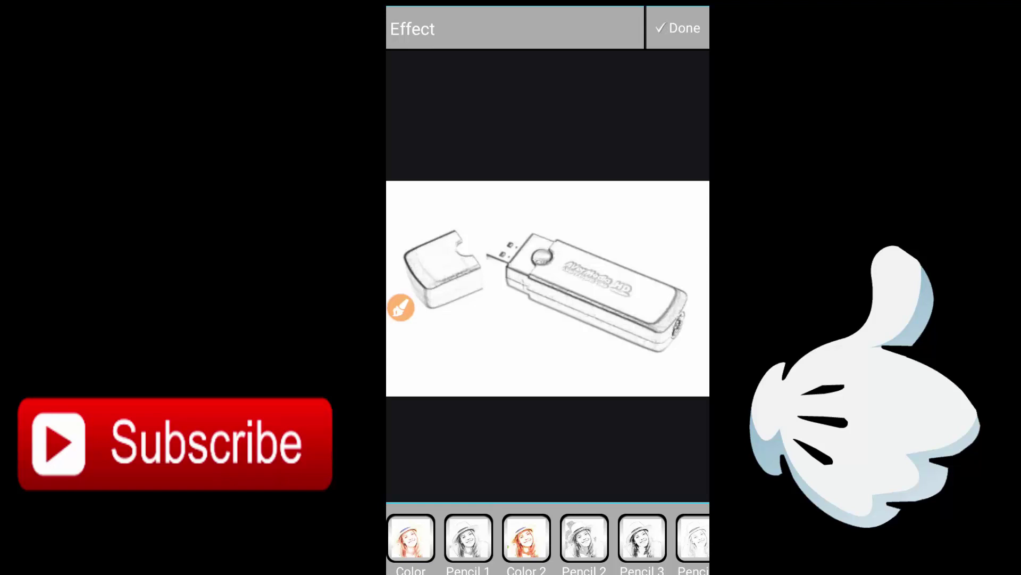
# Step: Preview Pencil 3, Pencil 5 and other sketch effects, then confirm Watercolor
pyautogui.moveTo(642, 457); pyautogui.dragTo(664, 458)
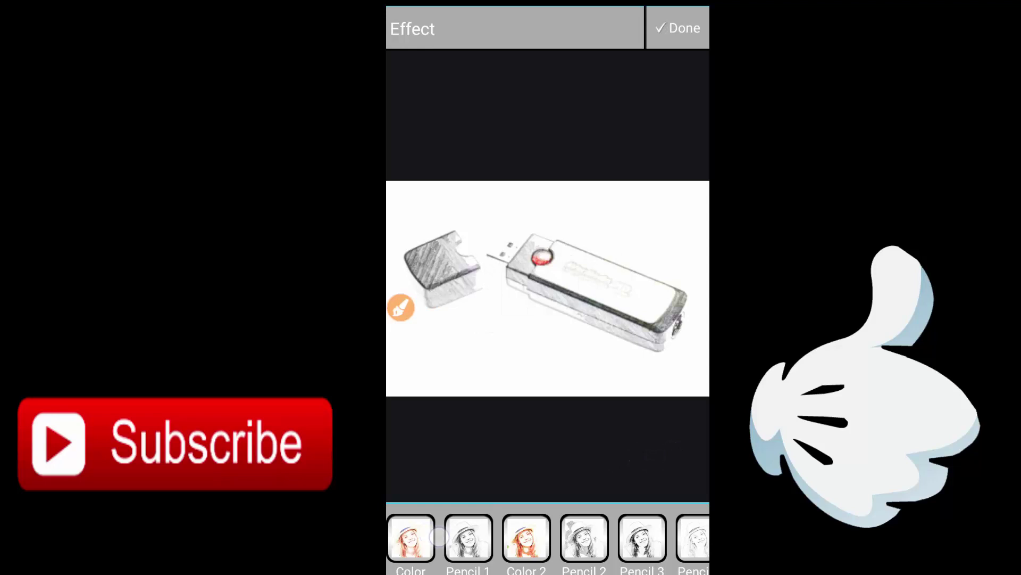
pyautogui.click(525, 547)
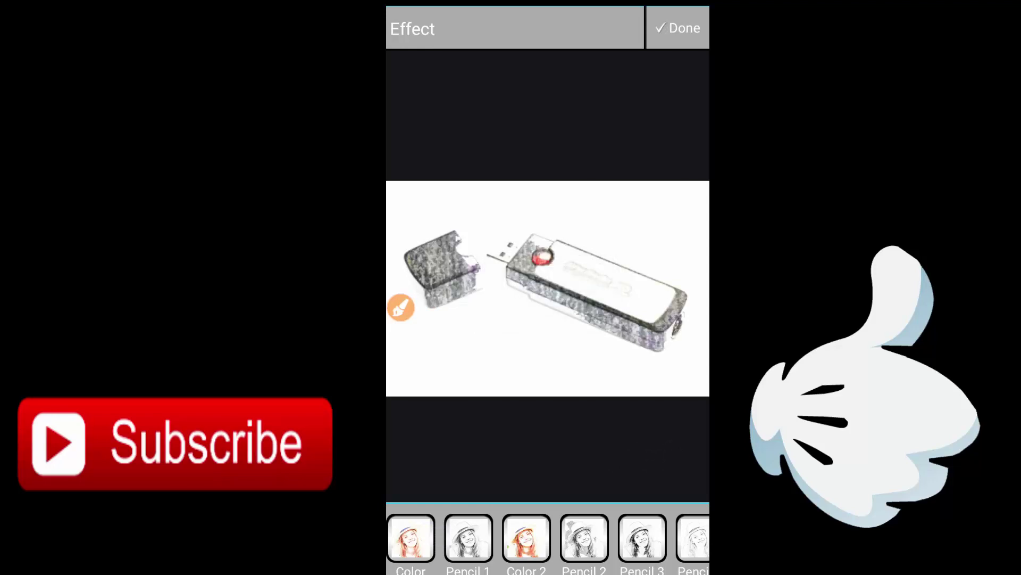
pyautogui.click(590, 533)
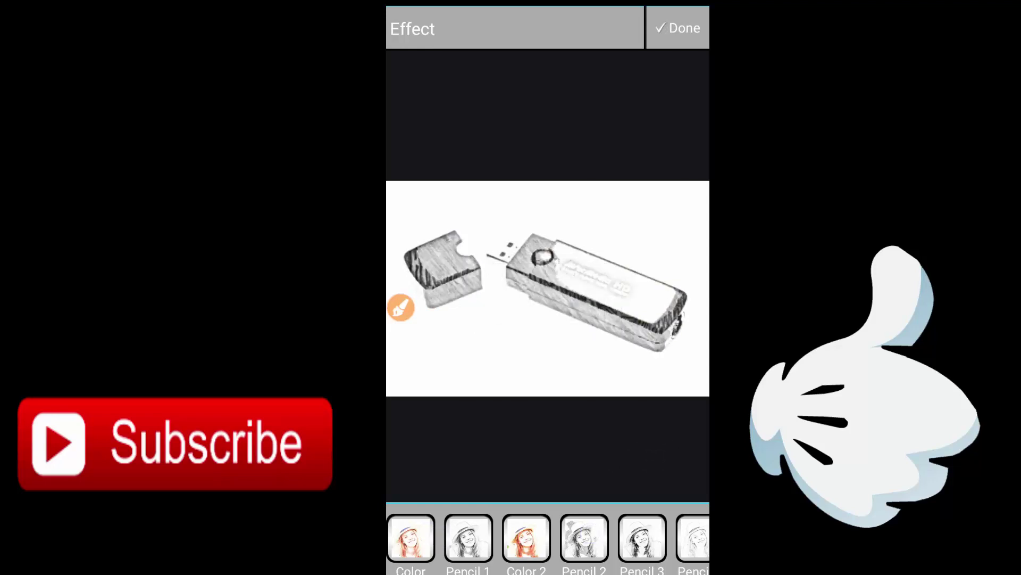
pyautogui.click(642, 539)
pyautogui.moveTo(670, 539); pyautogui.dragTo(479, 539)
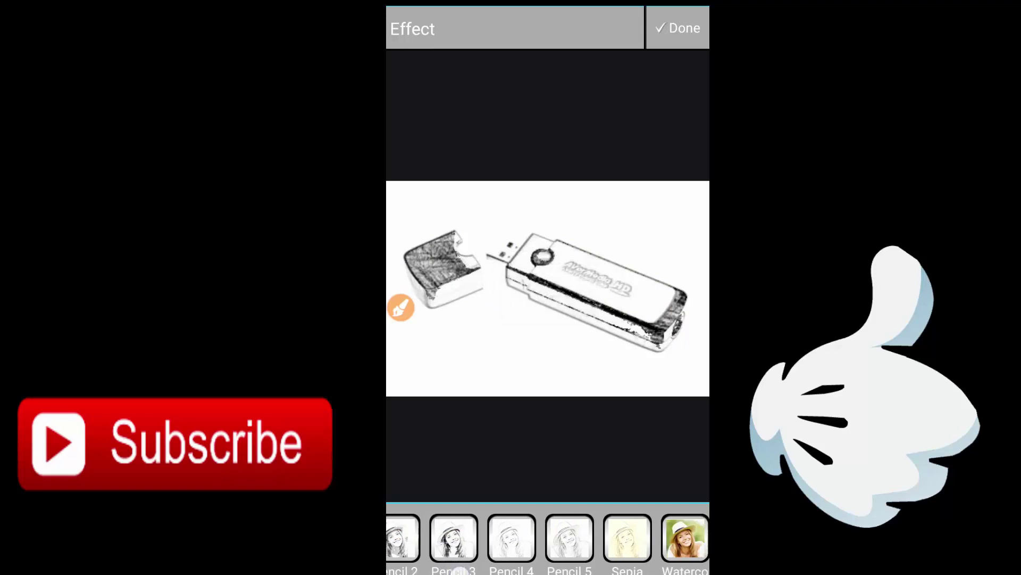
pyautogui.click(576, 534)
pyautogui.moveTo(668, 559); pyautogui.dragTo(590, 558)
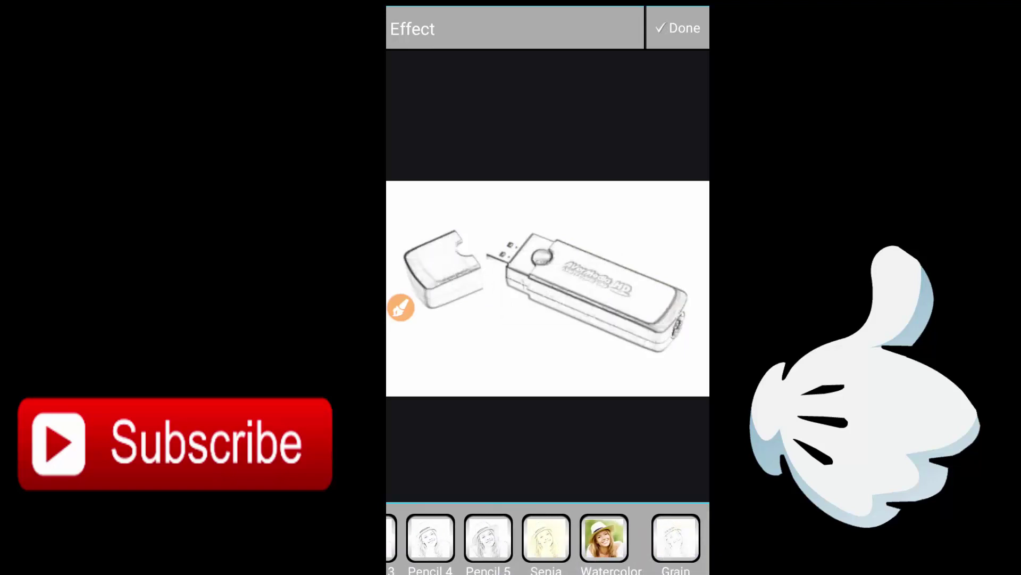
pyautogui.click(604, 536)
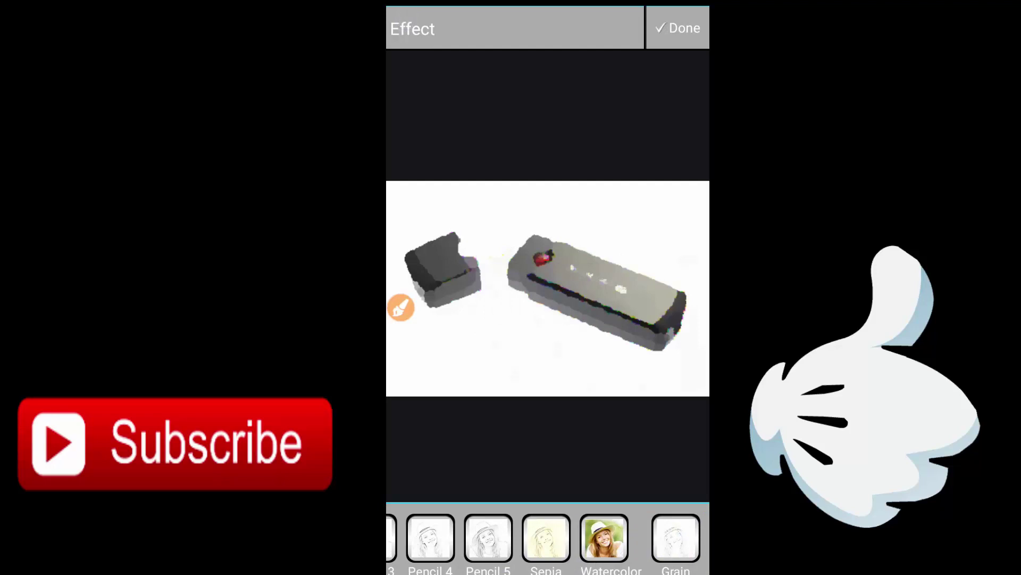
pyautogui.click(678, 28)
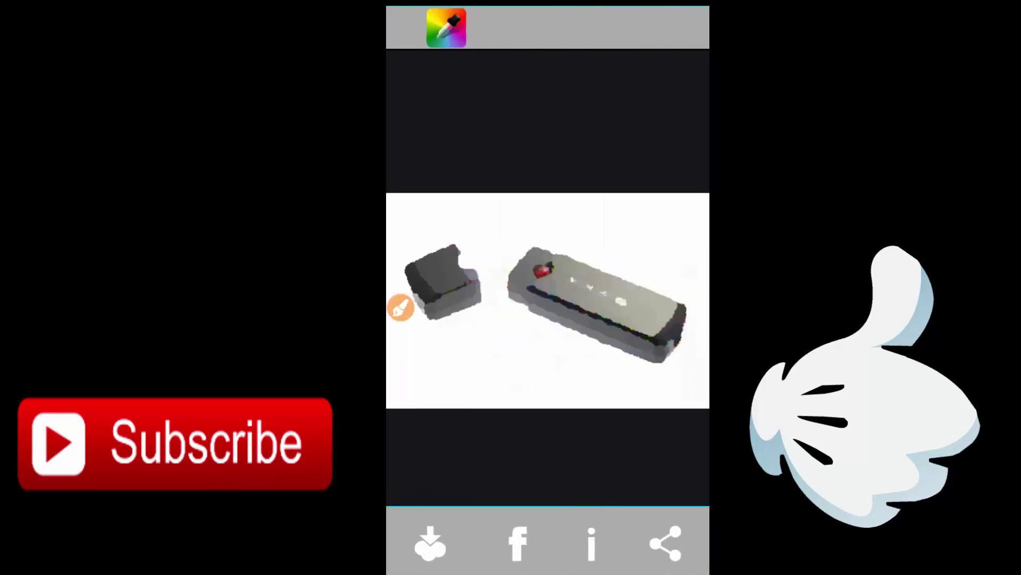
# Step: Tint the watercolor sketch red after previewing blue and green tints
pyautogui.click(446, 28)
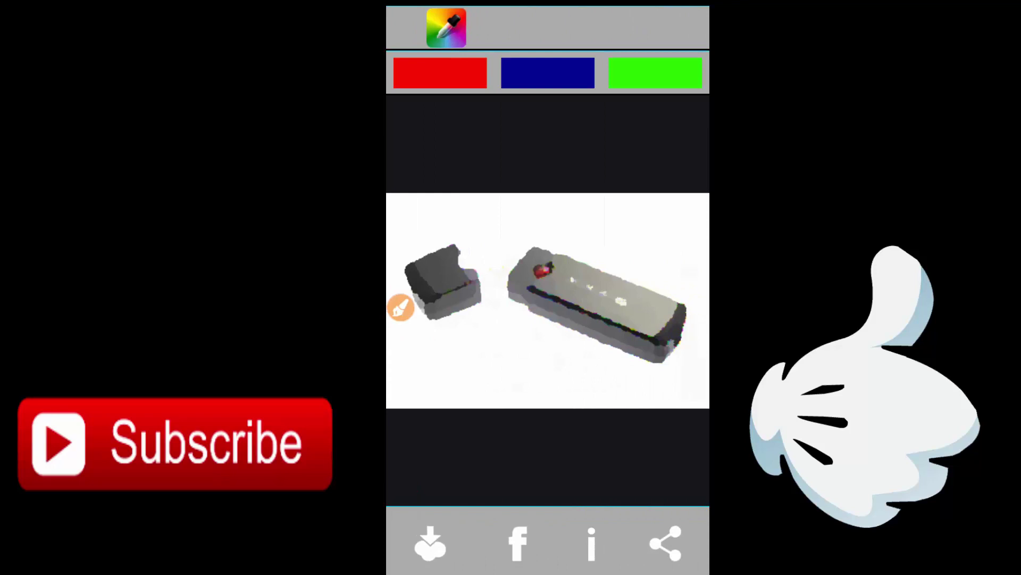
pyautogui.click(542, 72)
pyautogui.click(651, 80)
pyautogui.click(440, 72)
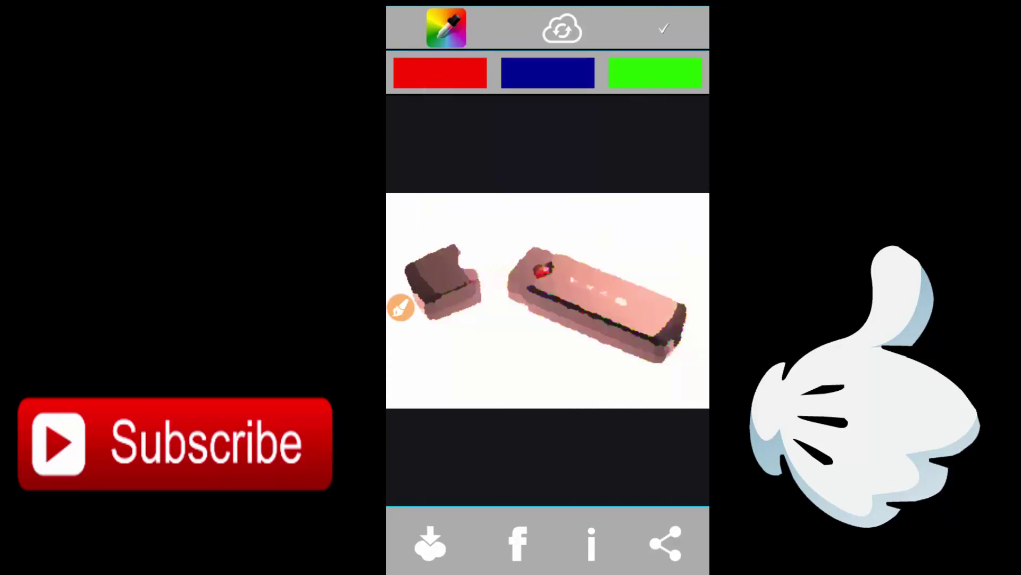
pyautogui.click(663, 29)
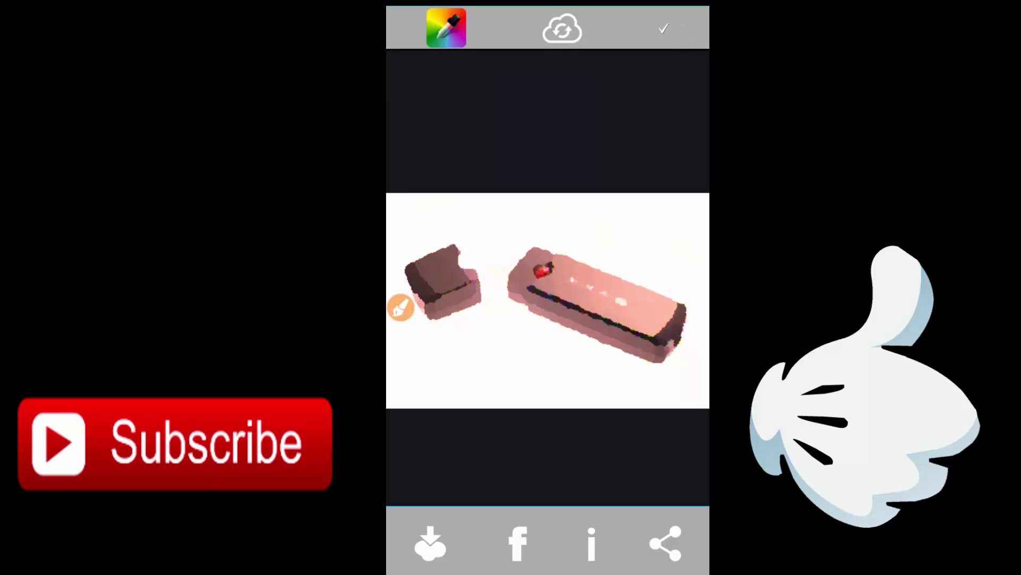
# Step: Save the red-tinted sketch to the phone's storage
pyautogui.click(401, 308)
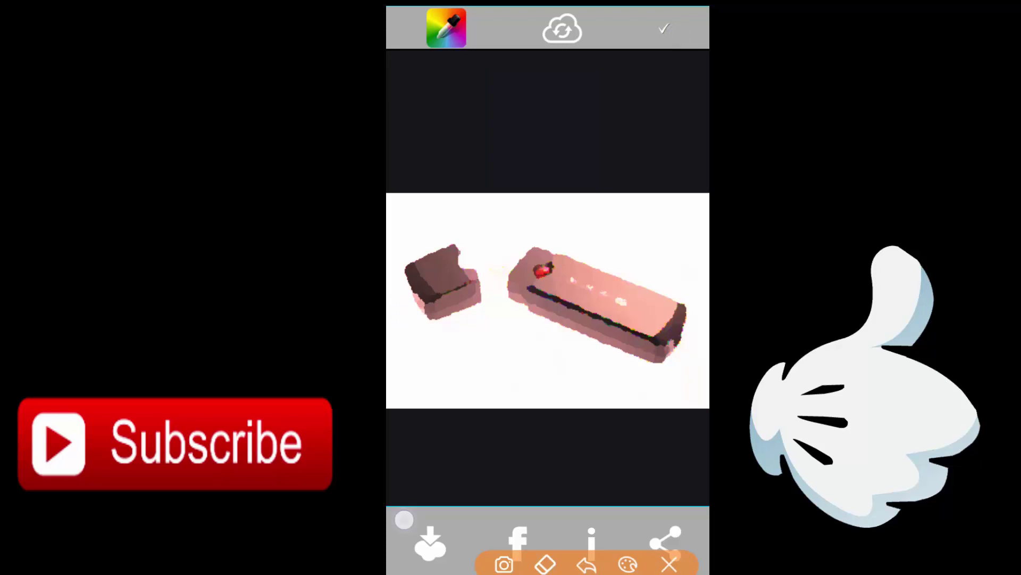
pyautogui.moveTo(398, 563); pyautogui.dragTo(473, 563)
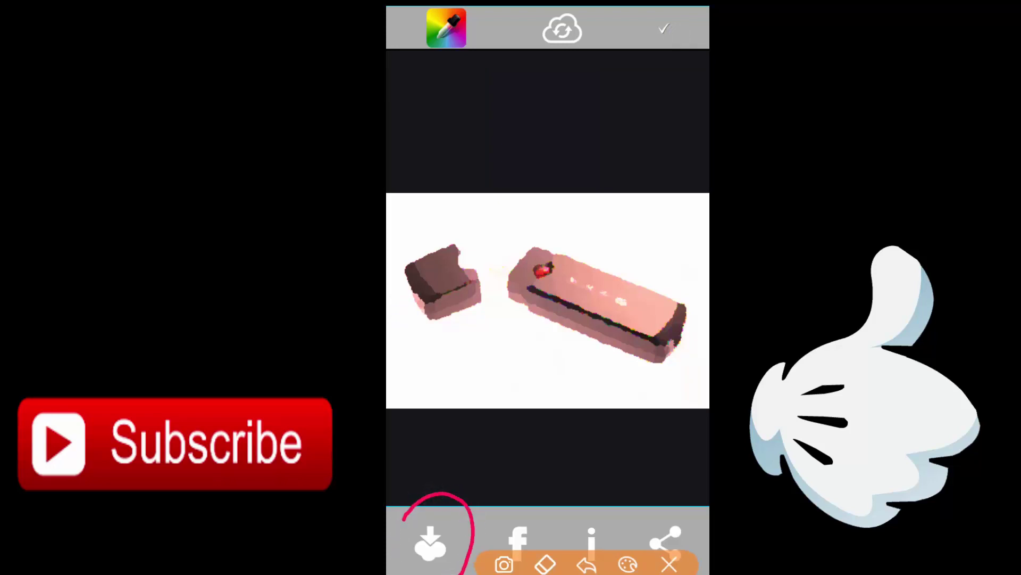
pyautogui.click(669, 565)
pyautogui.click(430, 545)
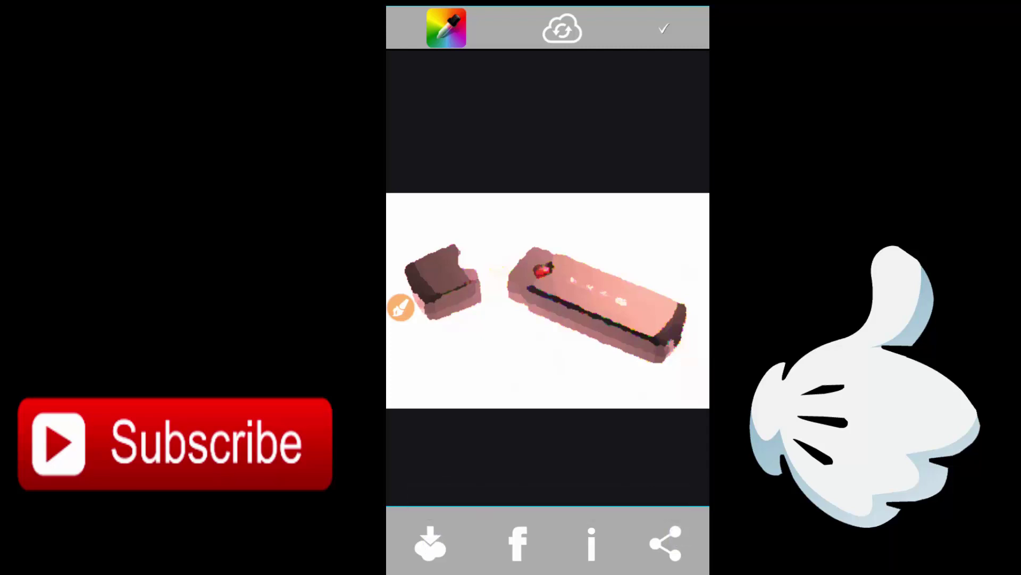
# Step: Open and dismiss the share menu twice, then exit to the home screen
pyautogui.click(665, 543)
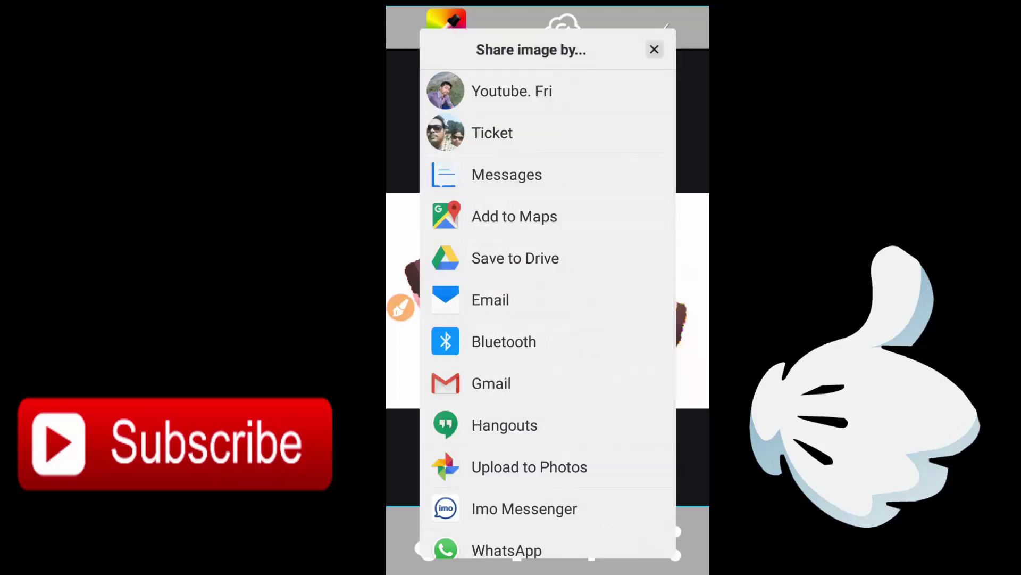
pyautogui.press('Escape')
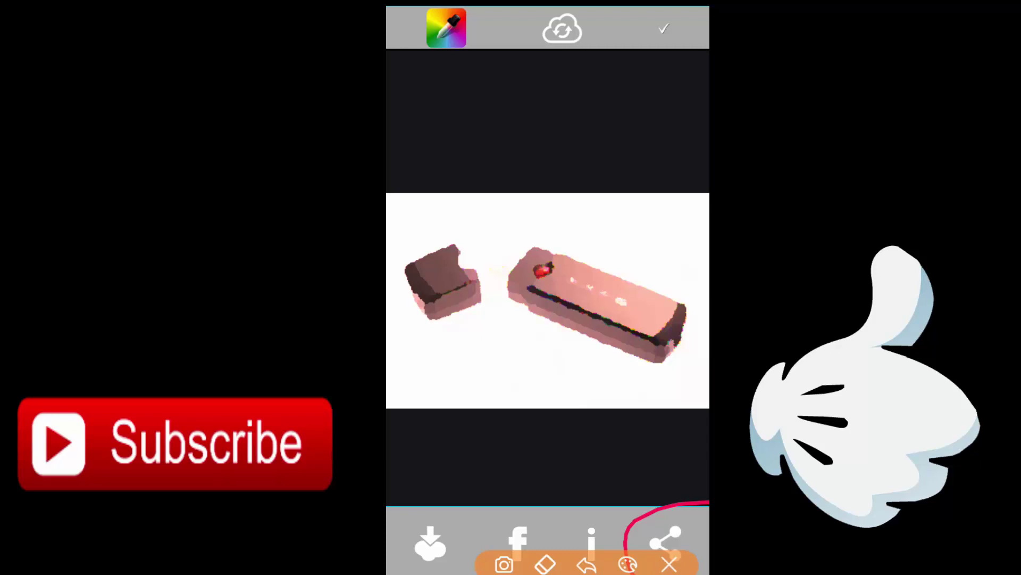
pyautogui.click(669, 564)
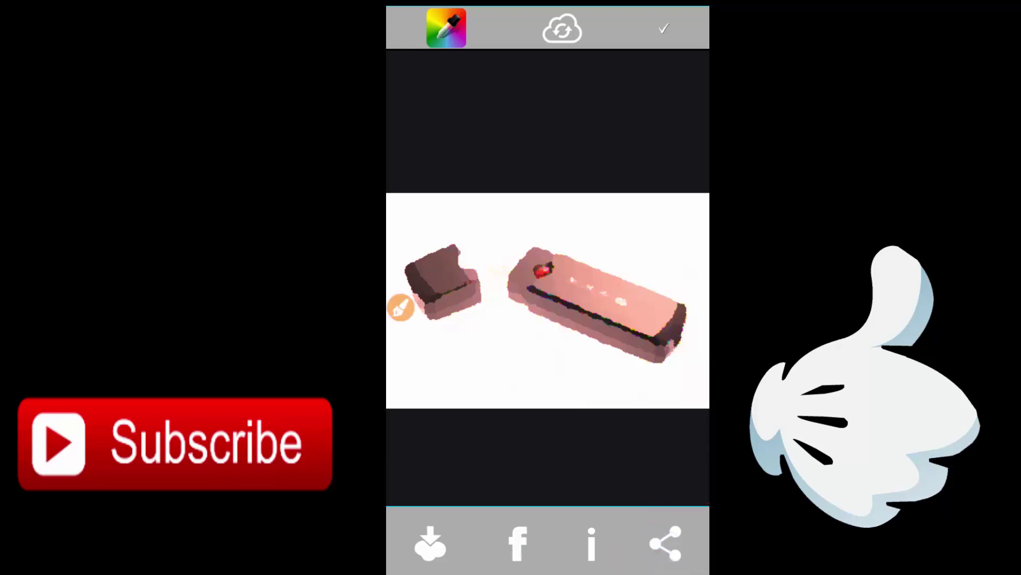
pyautogui.click(665, 544)
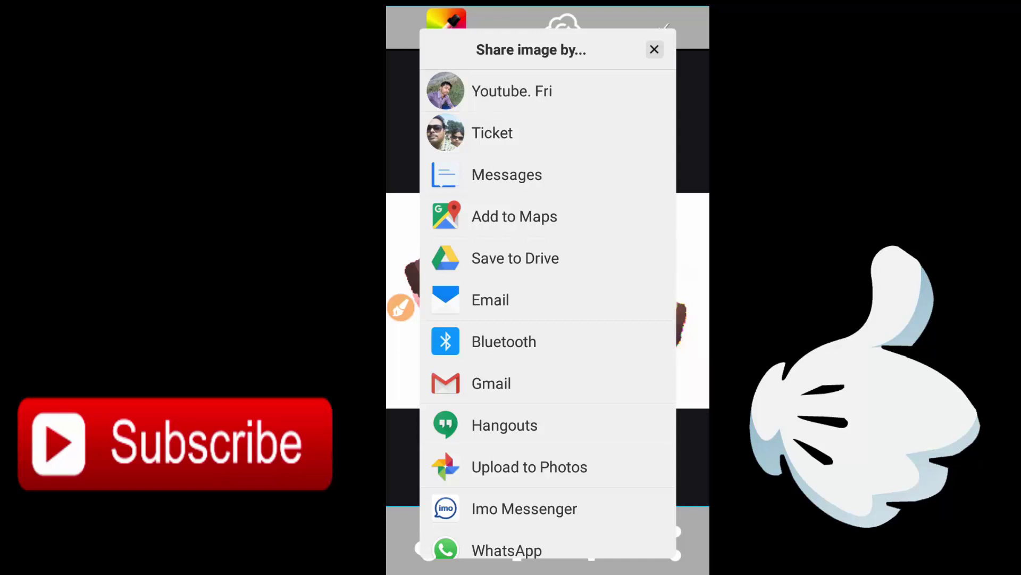
pyautogui.press('Escape')
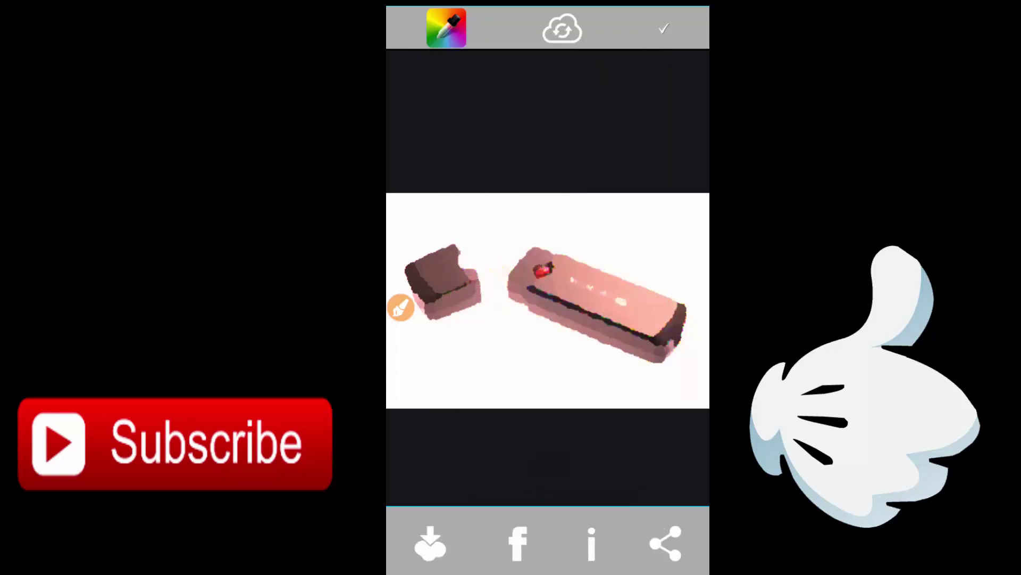
pyautogui.press('Escape')
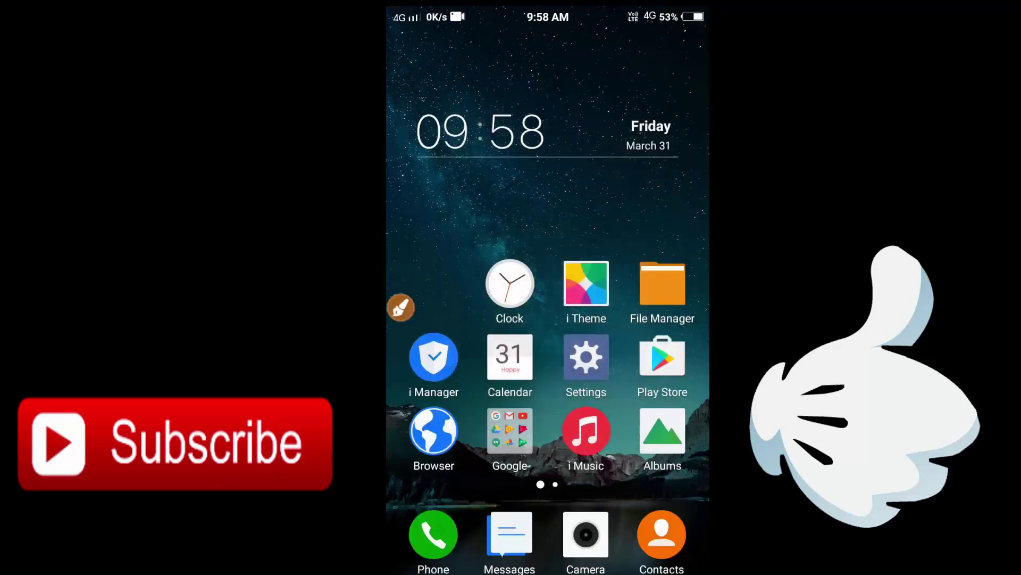